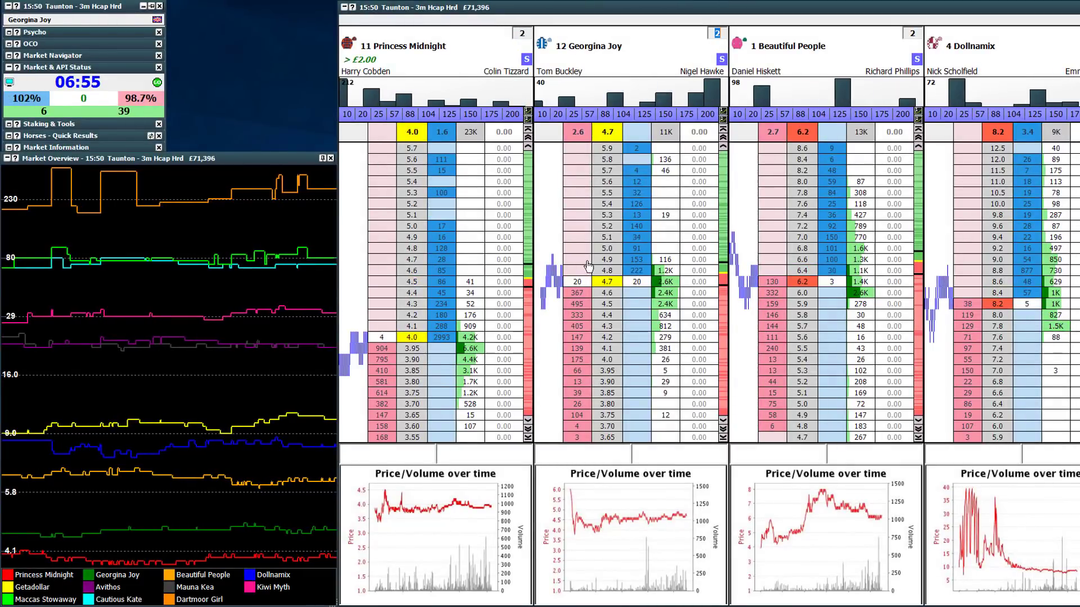
# Step: Select Dollnamix's ladder, then switch the active runner to Princess Midnight
pyautogui.click(824, 291)
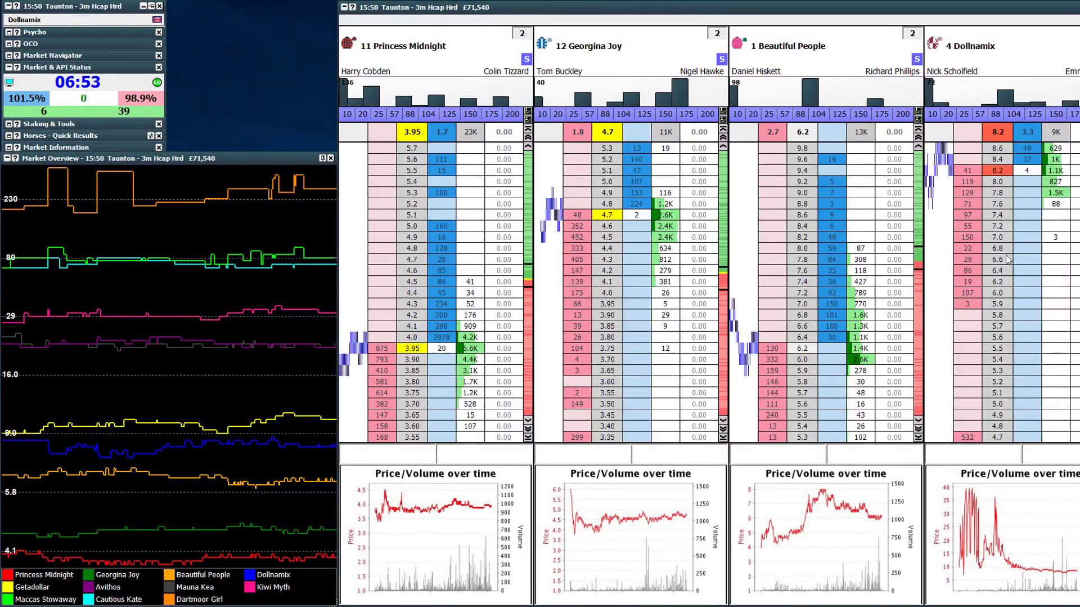
pyautogui.click(390, 298)
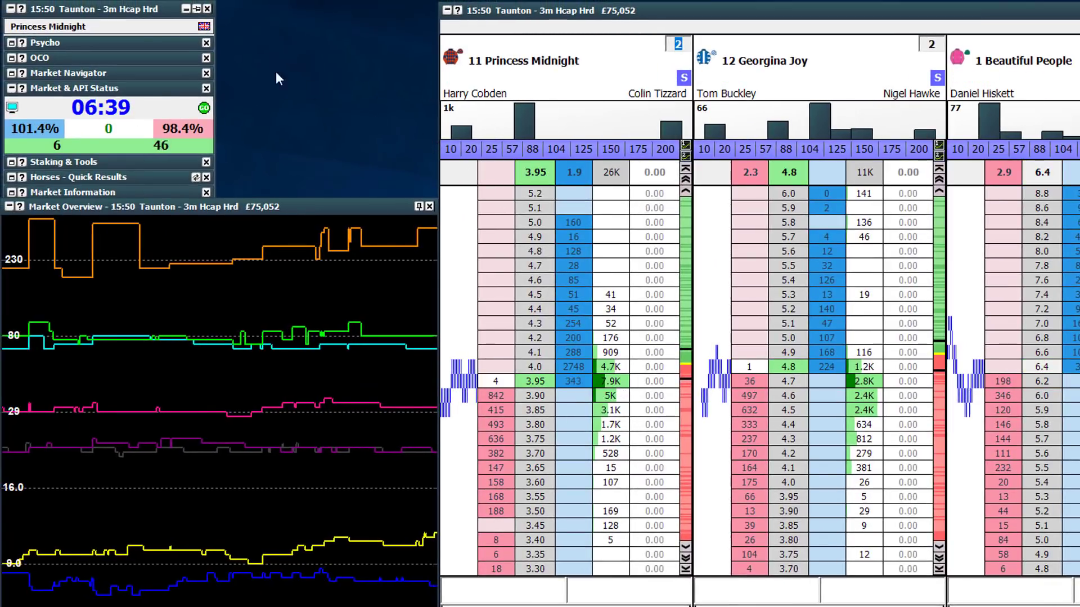
# Step: Show the Shortcut Key Manager from the market panel's Show / Hide menu
pyautogui.rightClick(153, 9)
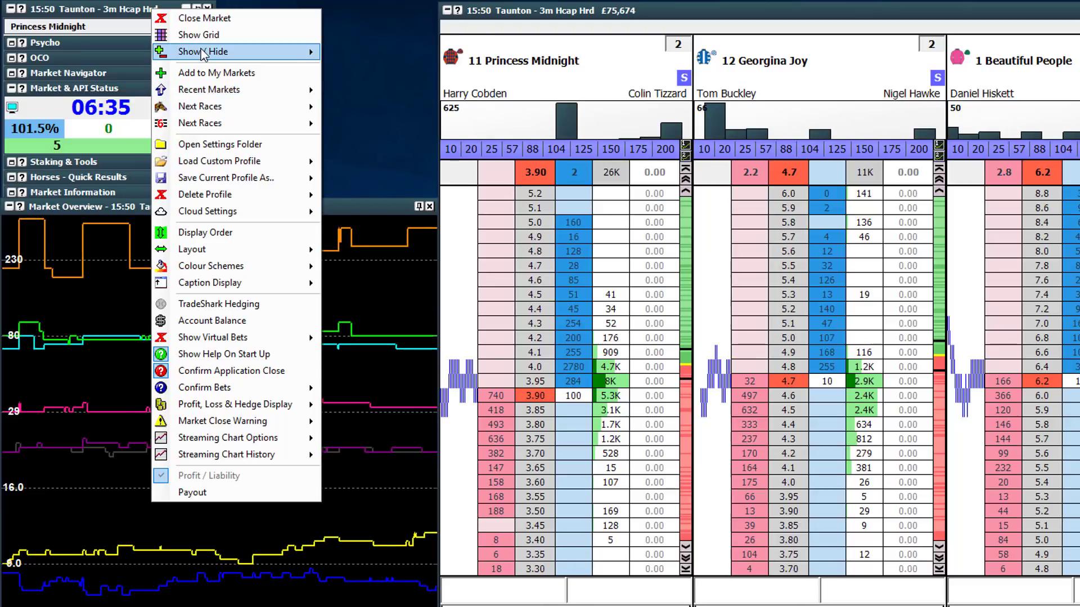
pyautogui.moveTo(205, 54)
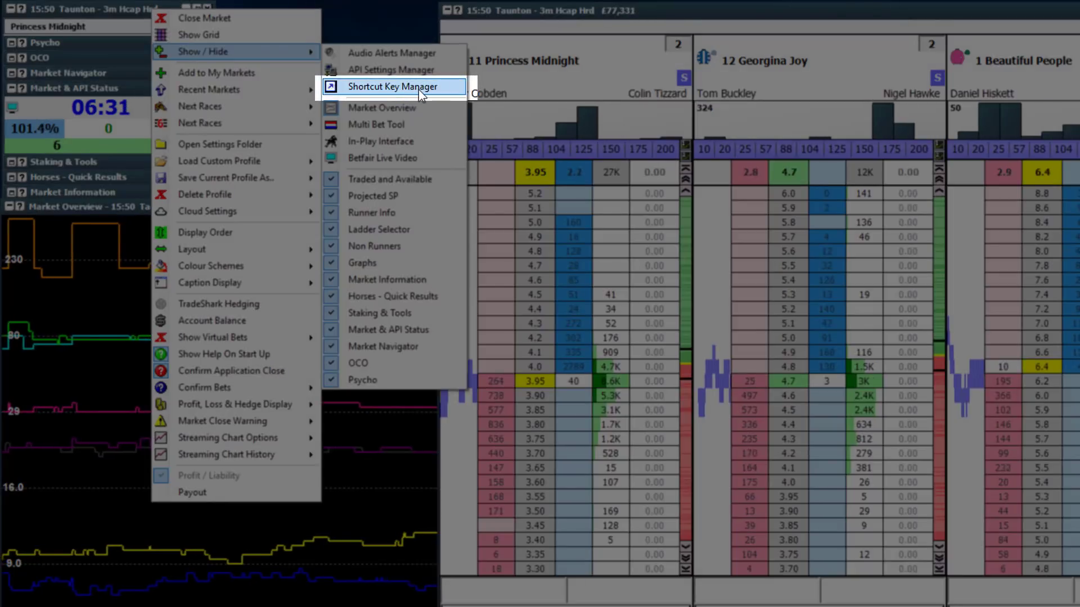
pyautogui.click(419, 88)
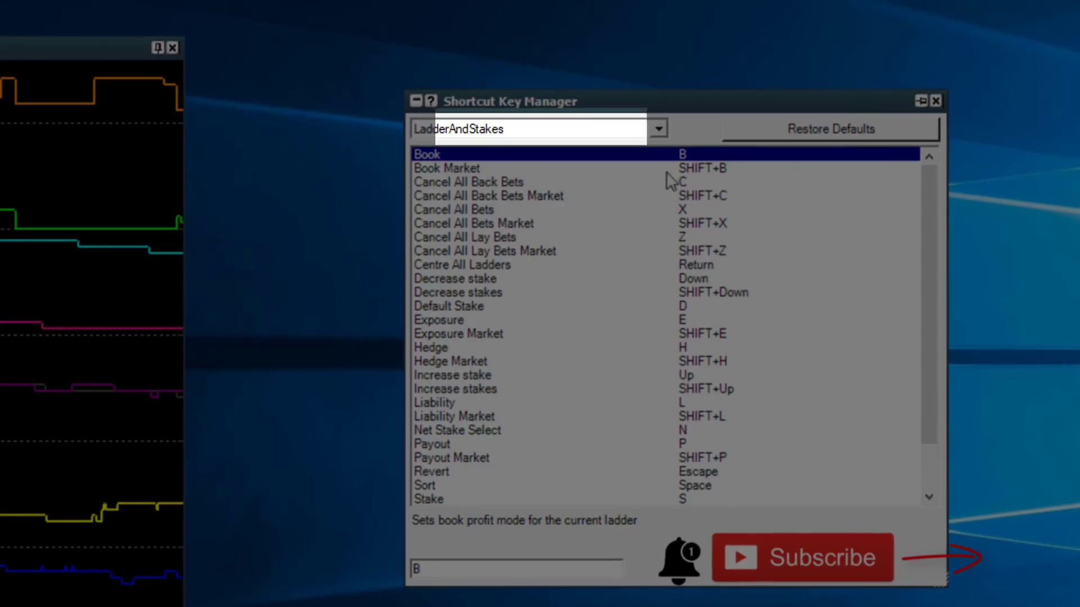
pyautogui.click(658, 129)
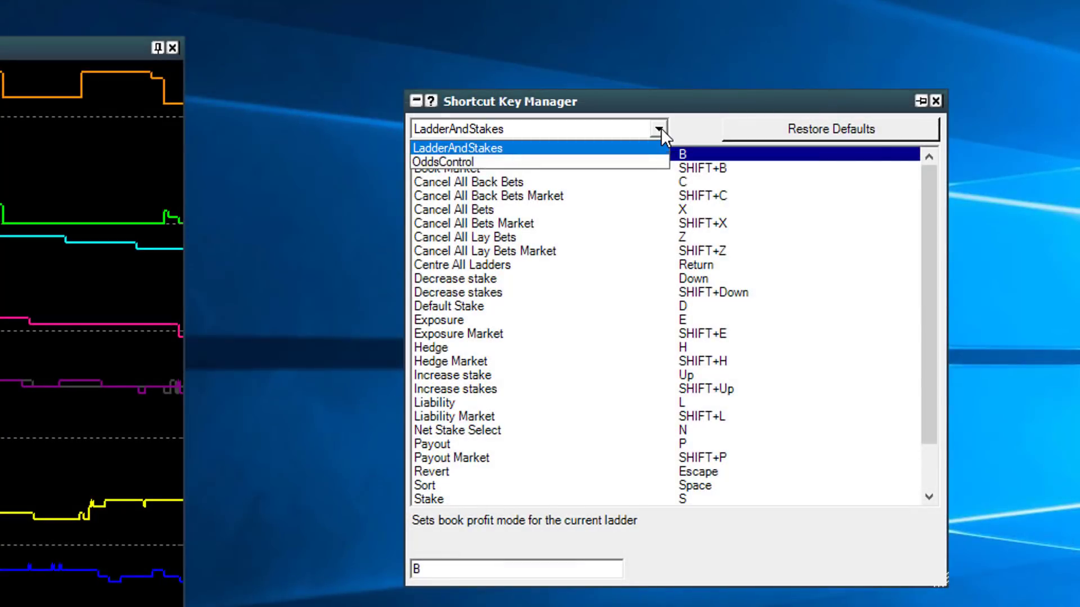
pyautogui.click(659, 129)
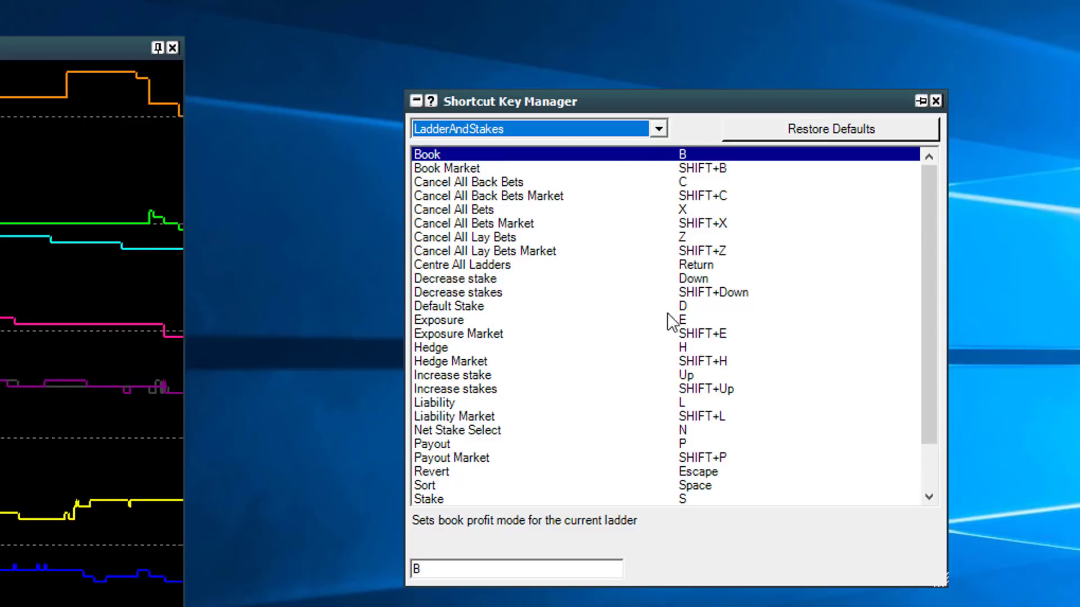
pyautogui.moveTo(931, 214); pyautogui.dragTo(912, 160)
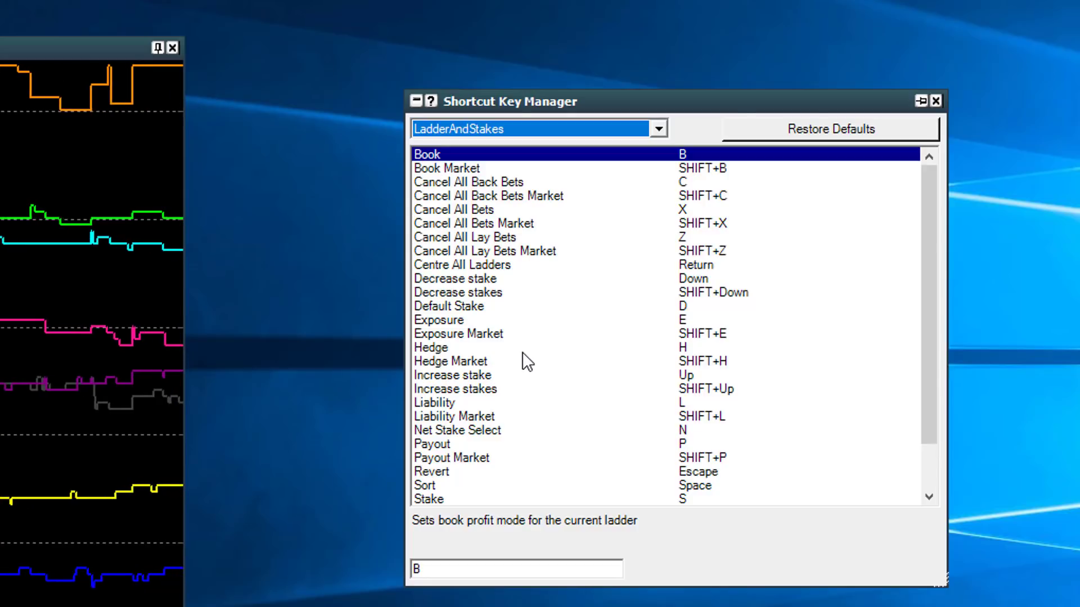
# Step: Remap the Hedge shortcut from H to G, then restore it to H
pyautogui.click(447, 348)
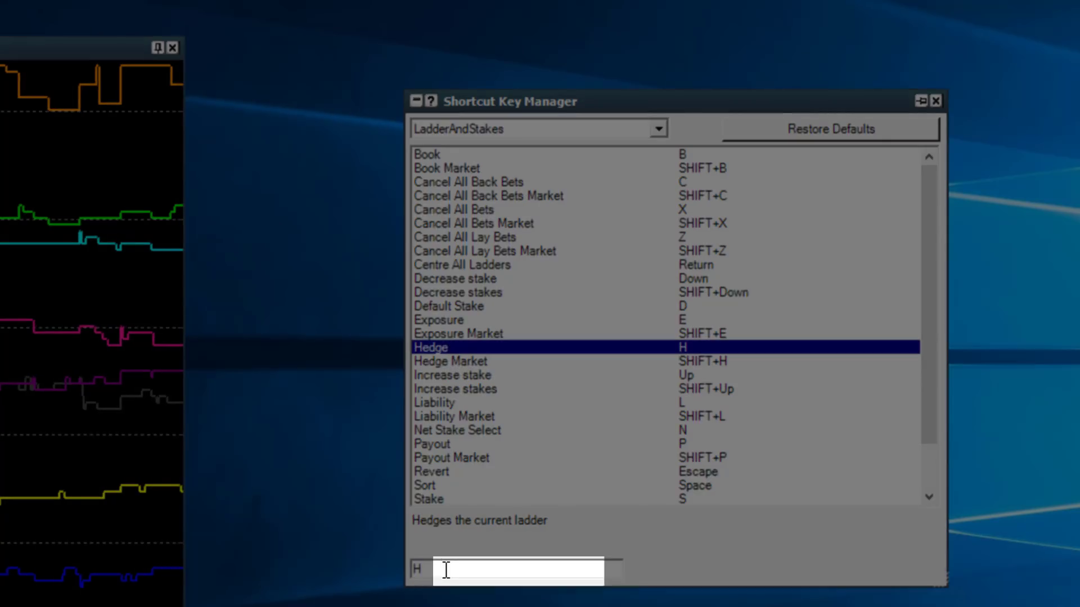
pyautogui.click(443, 569)
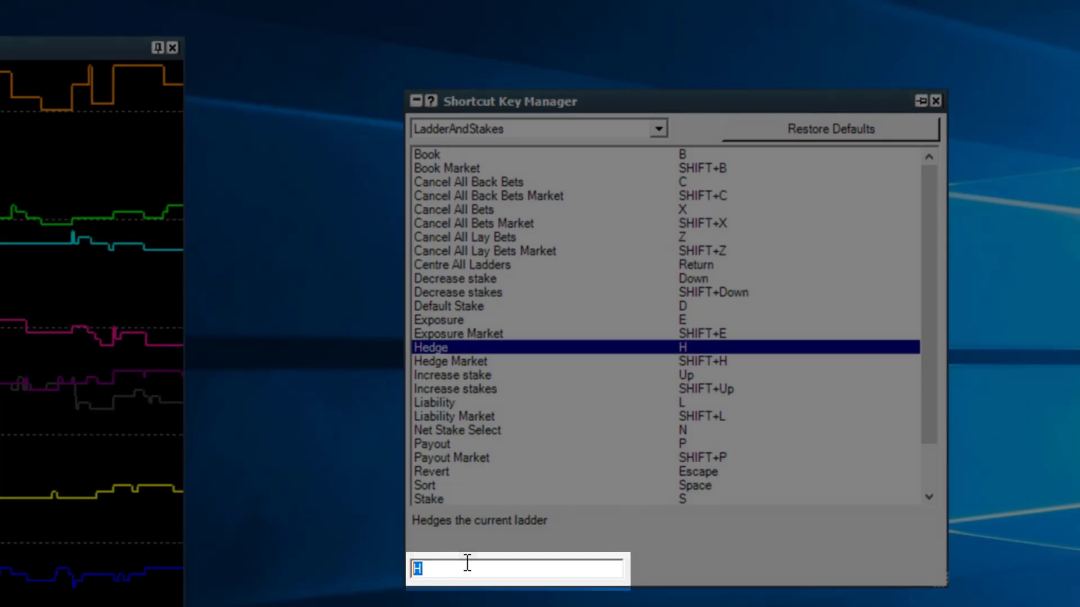
pyautogui.press('g')
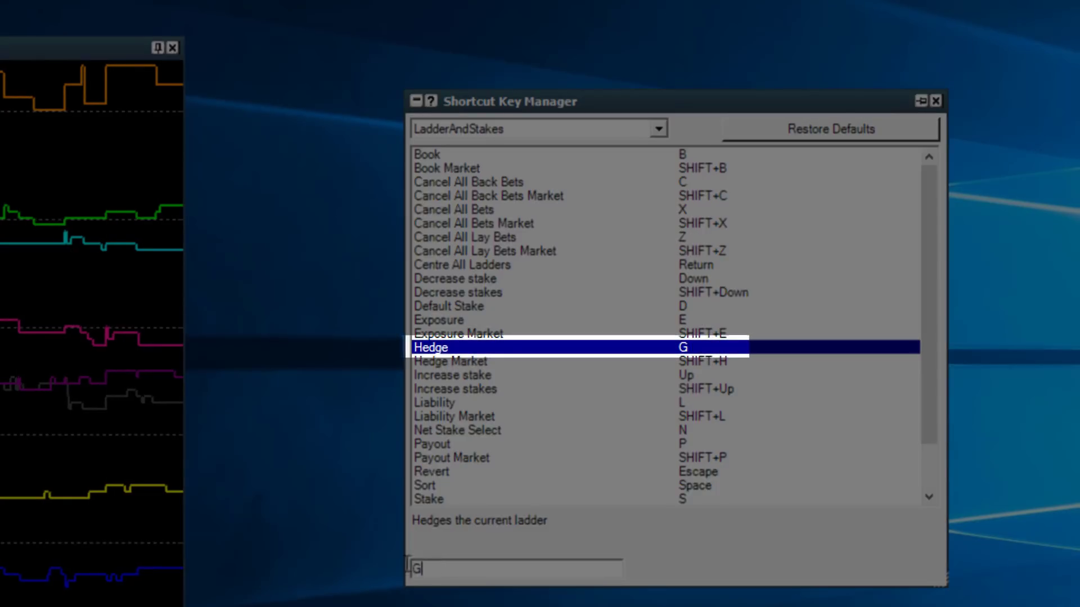
pyautogui.press('h')
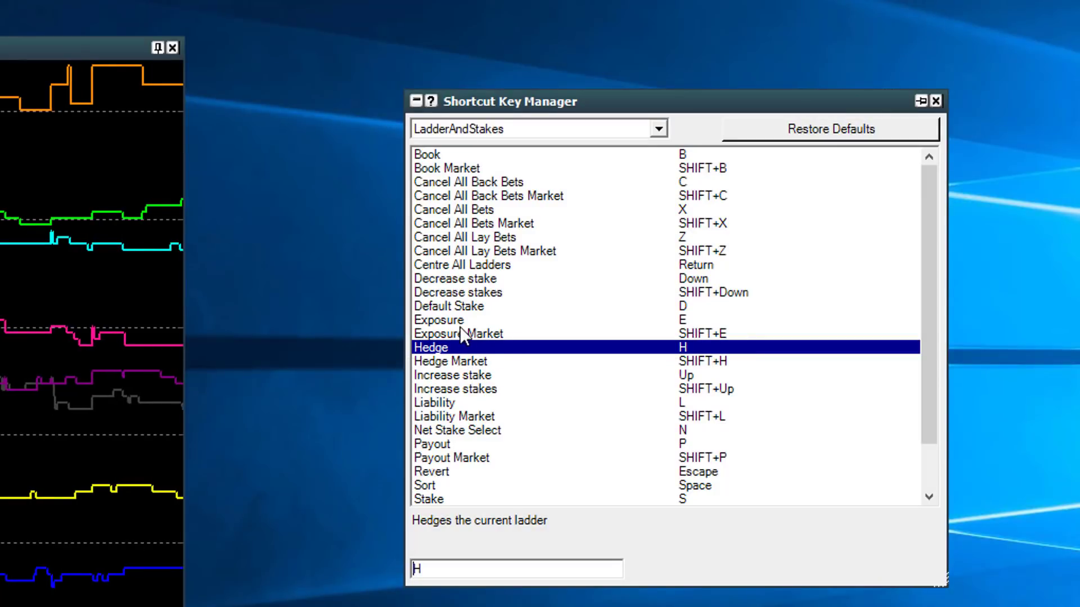
pyautogui.click(469, 306)
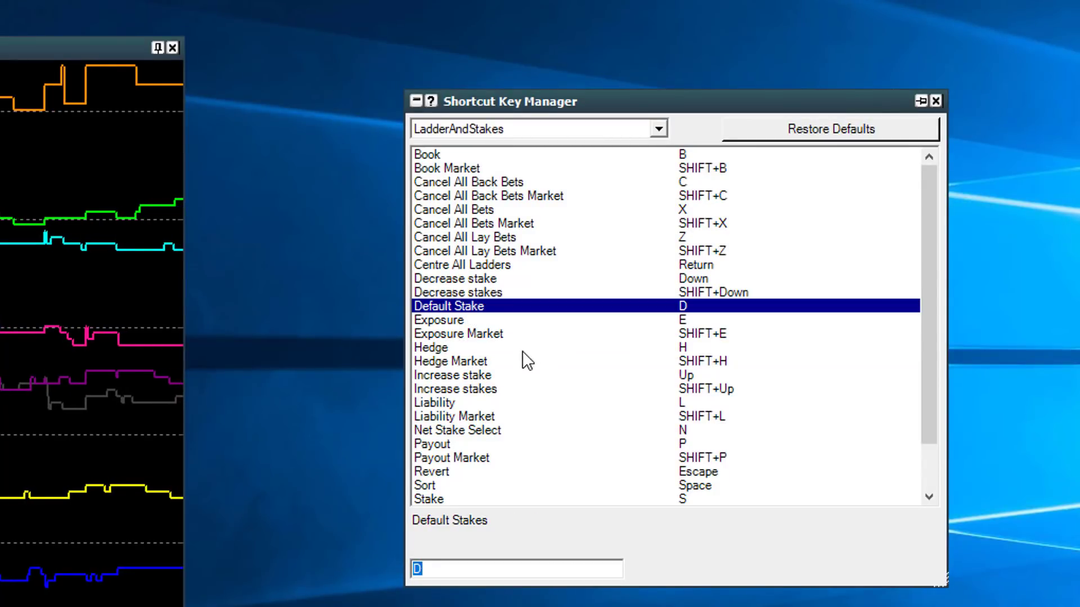
pyautogui.click(509, 278)
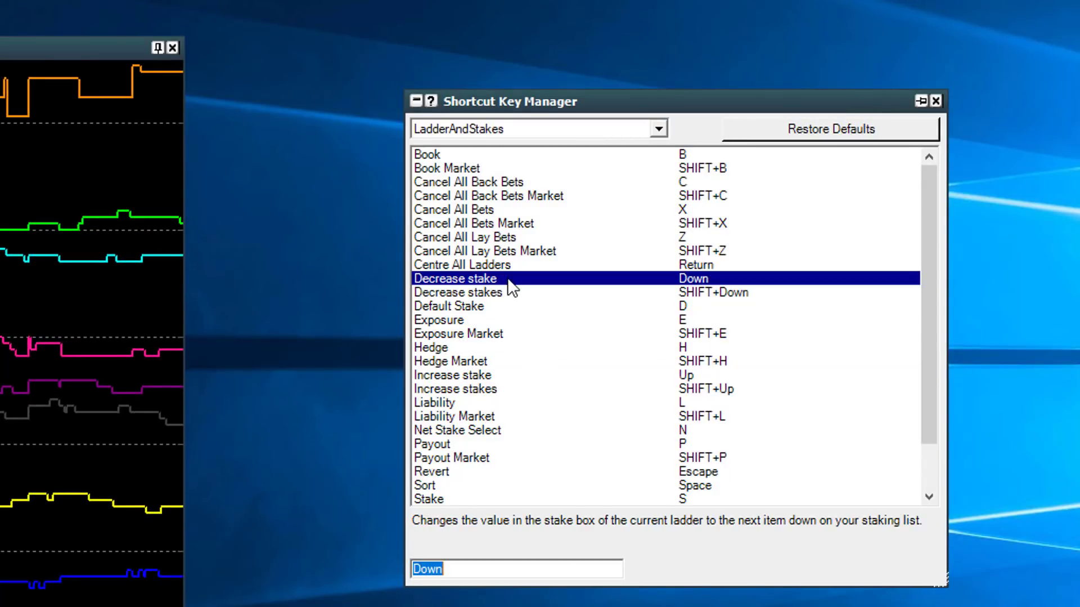
pyautogui.click(511, 292)
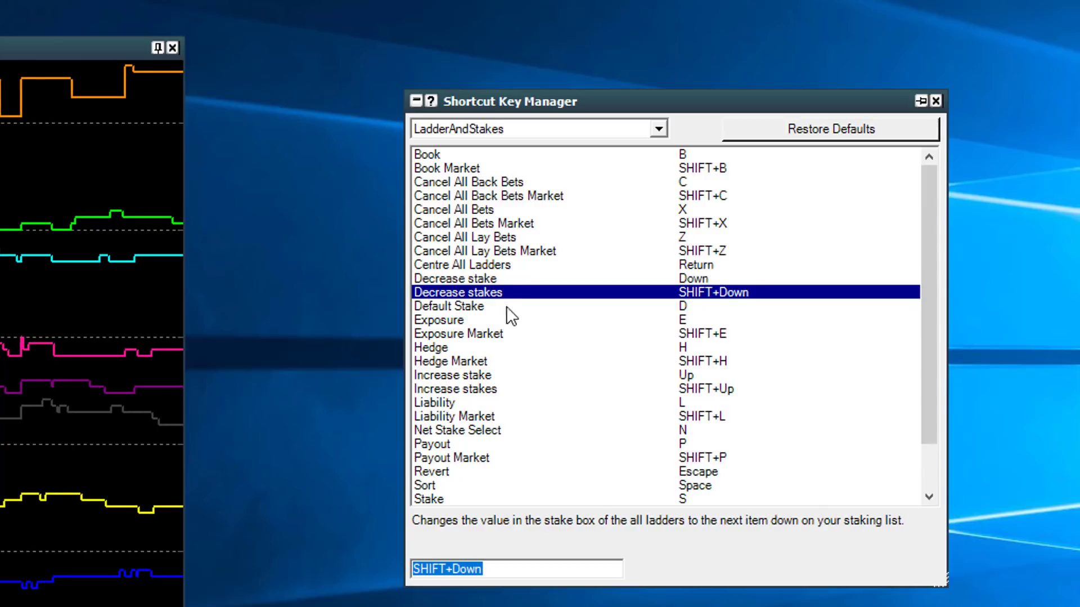
pyautogui.click(474, 403)
pyautogui.click(493, 430)
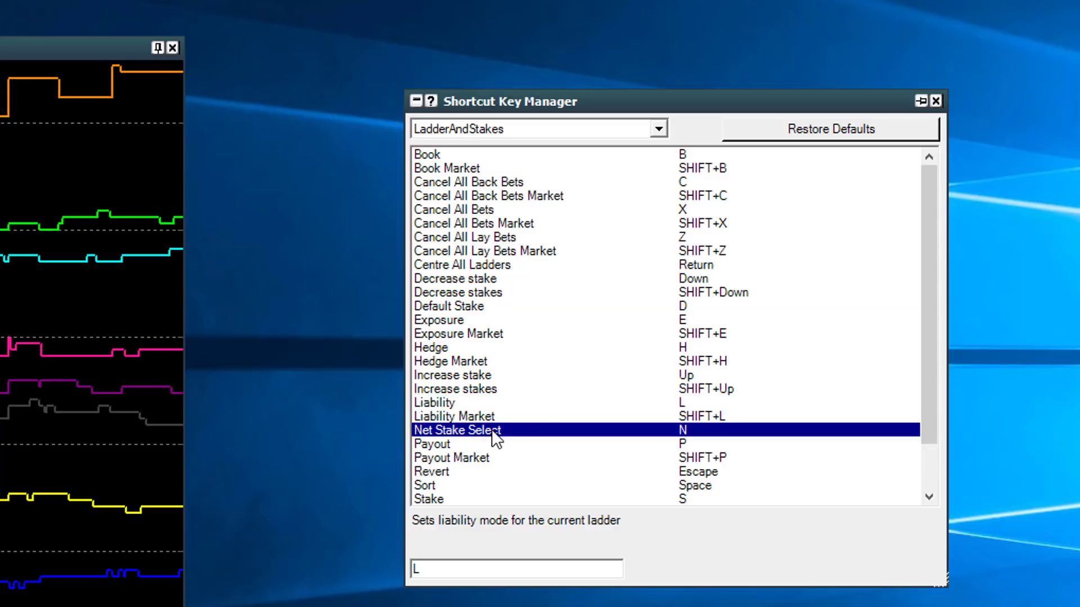
pyautogui.scroll(-2, 574, 367)
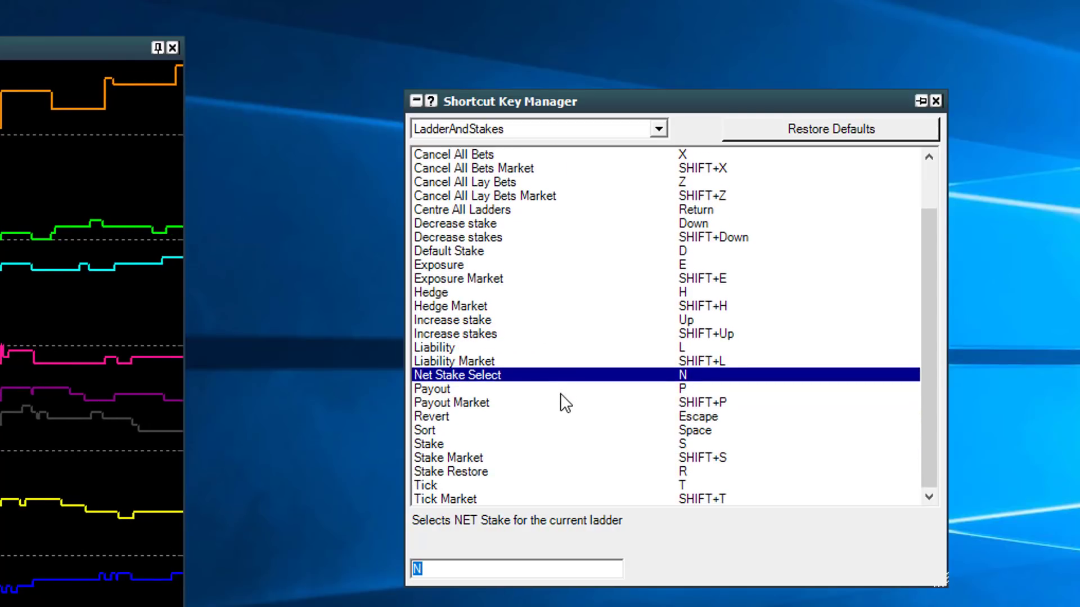
pyautogui.scroll(2, 554, 429)
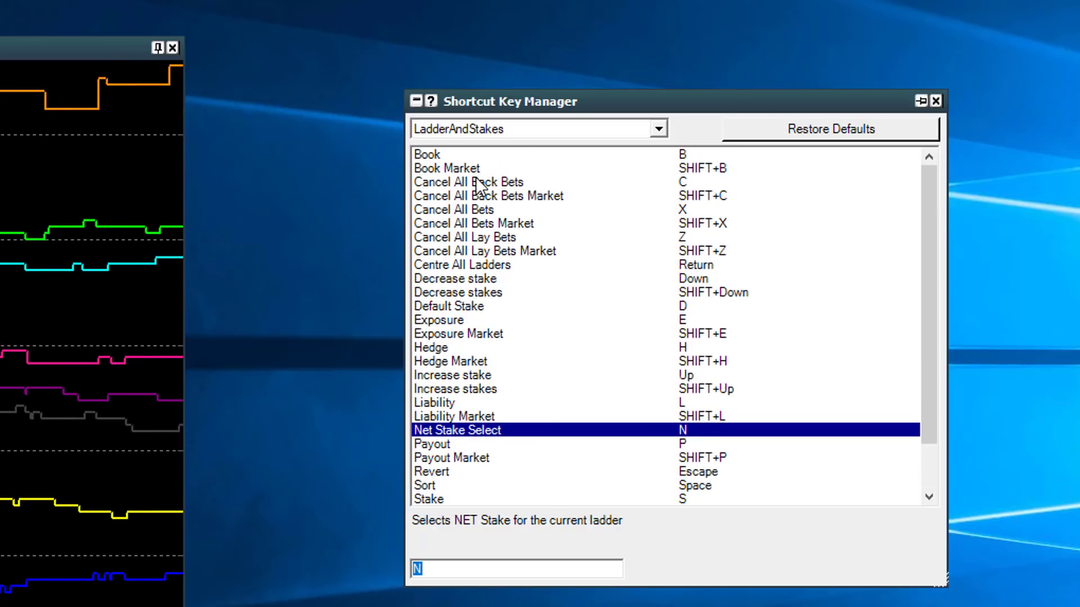
pyautogui.click(476, 179)
pyautogui.click(505, 209)
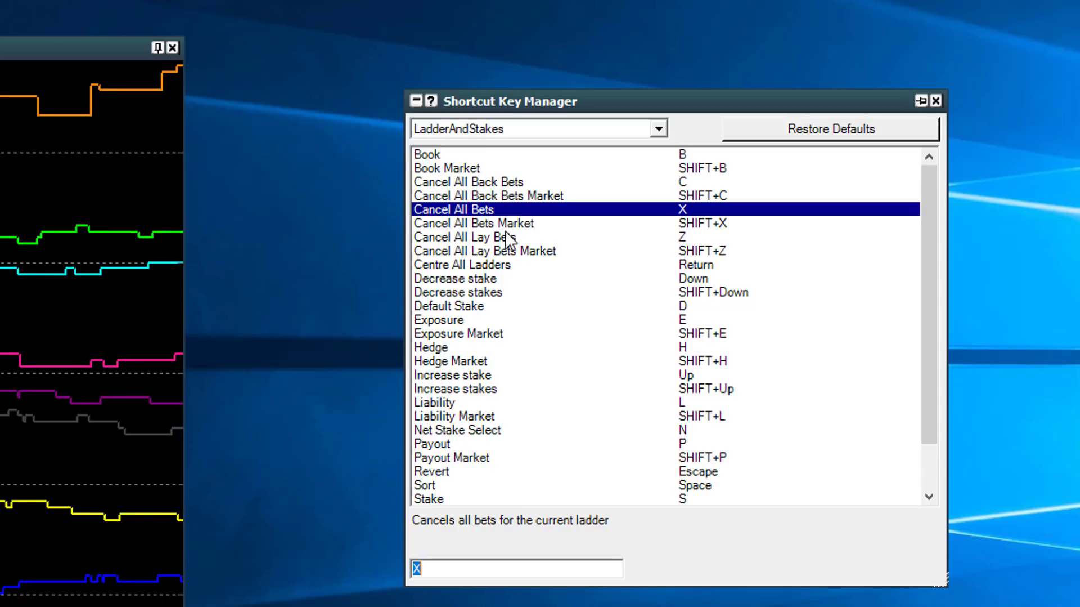
pyautogui.click(509, 237)
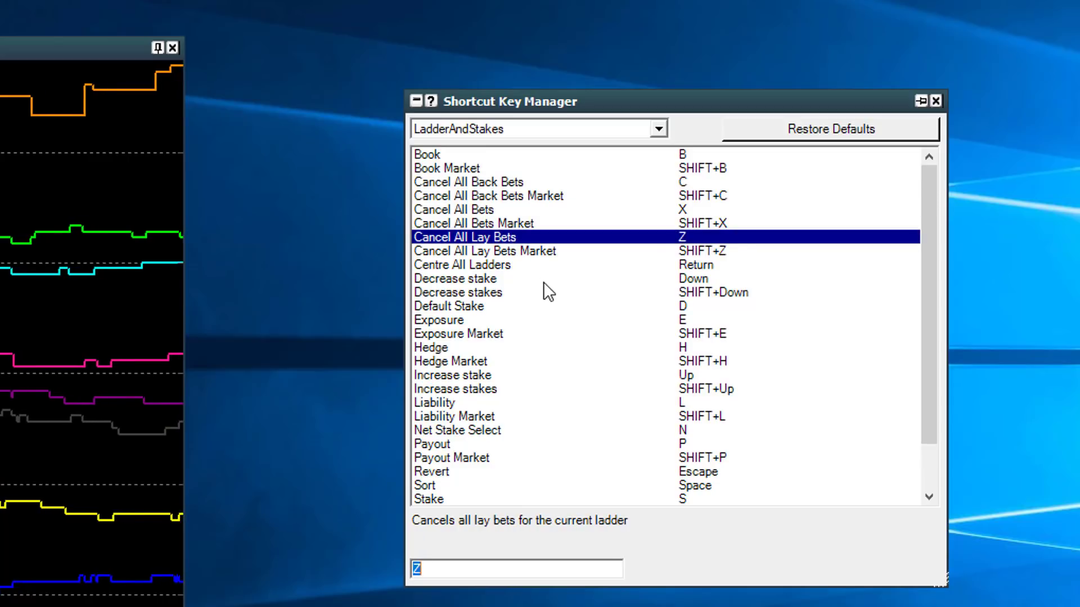
pyautogui.click(506, 267)
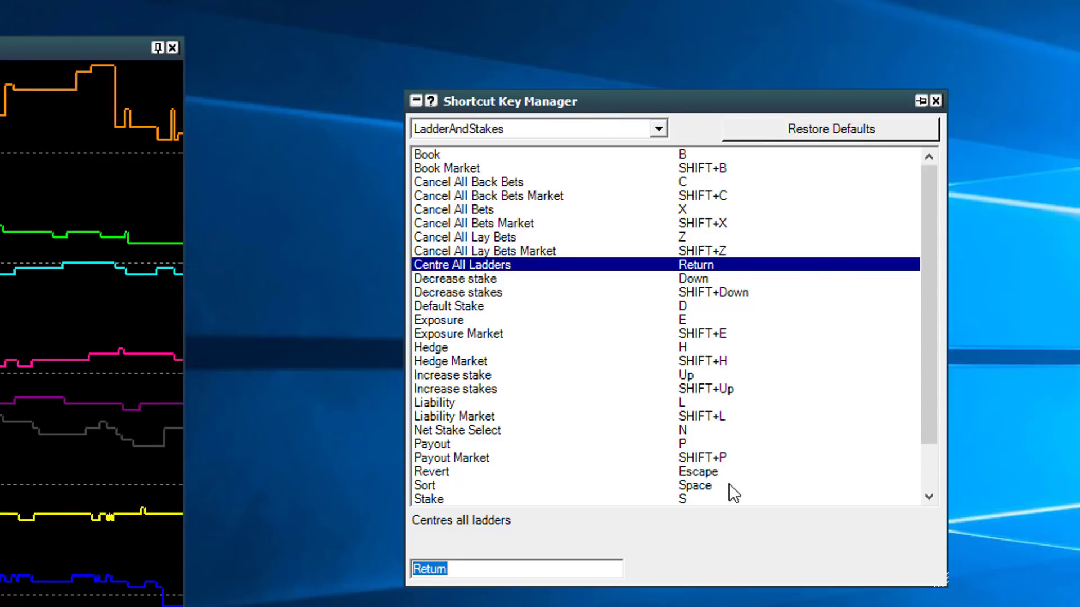
# Step: Close the Shortcut Key Manager, then open and dismiss the market window's options menu
pyautogui.scroll(-2, 929, 313)
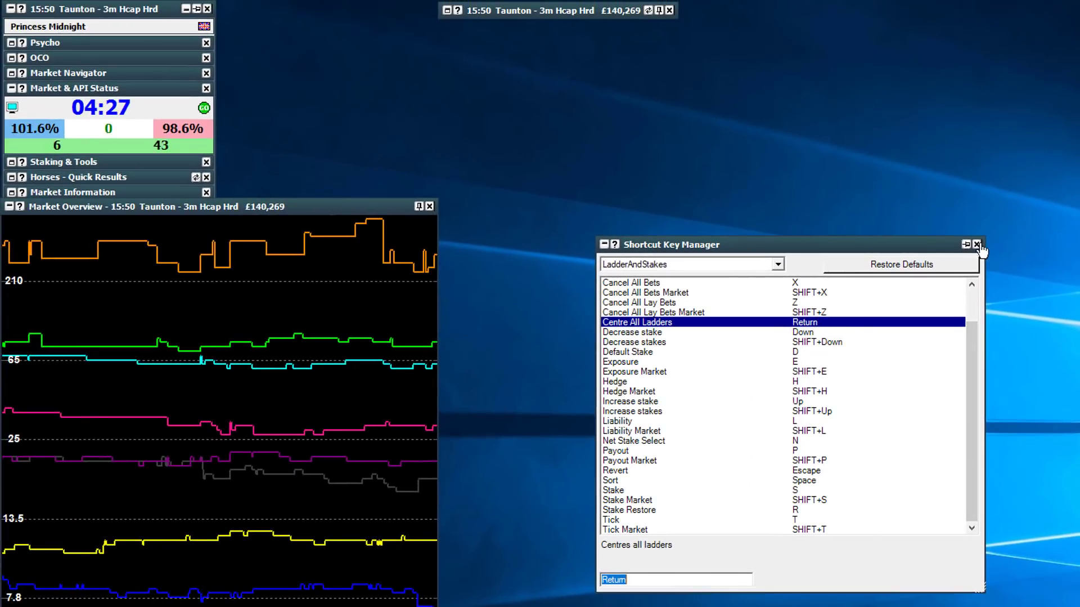
pyautogui.click(977, 244)
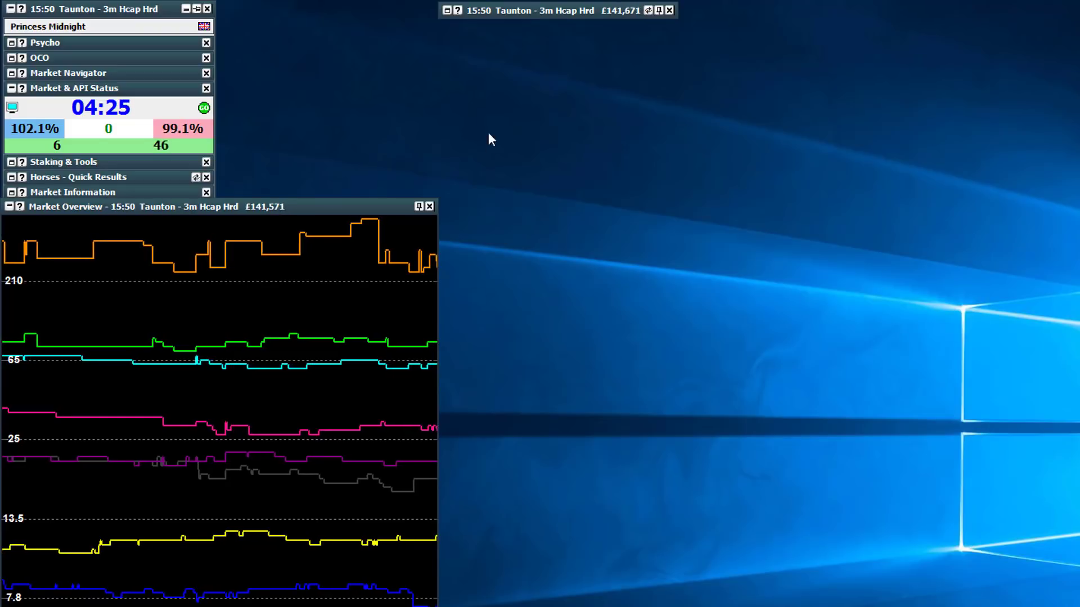
pyautogui.rightClick(139, 12)
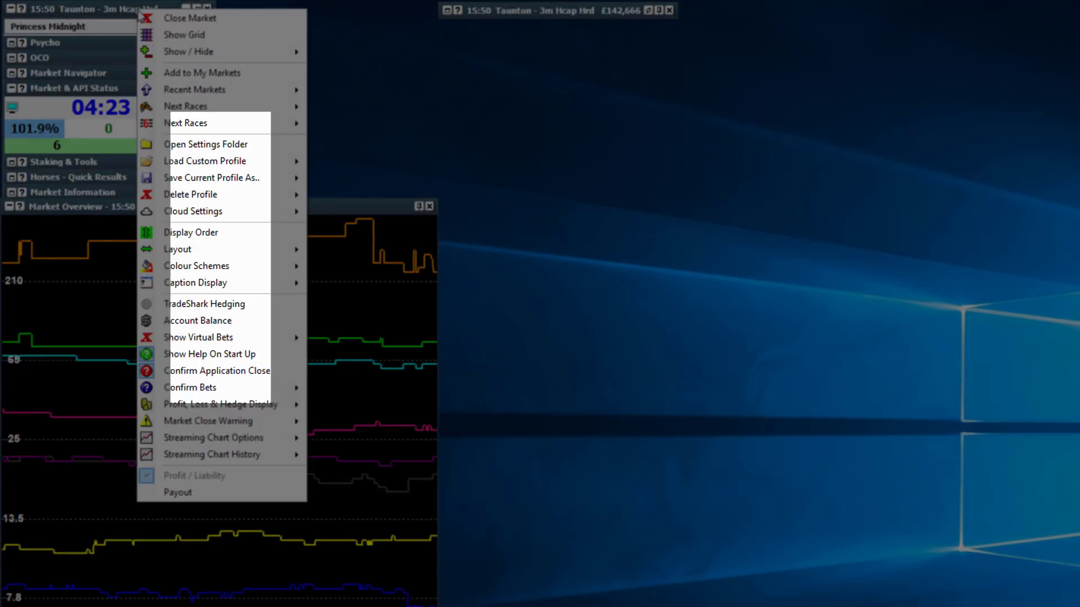
pyautogui.moveTo(211, 178)
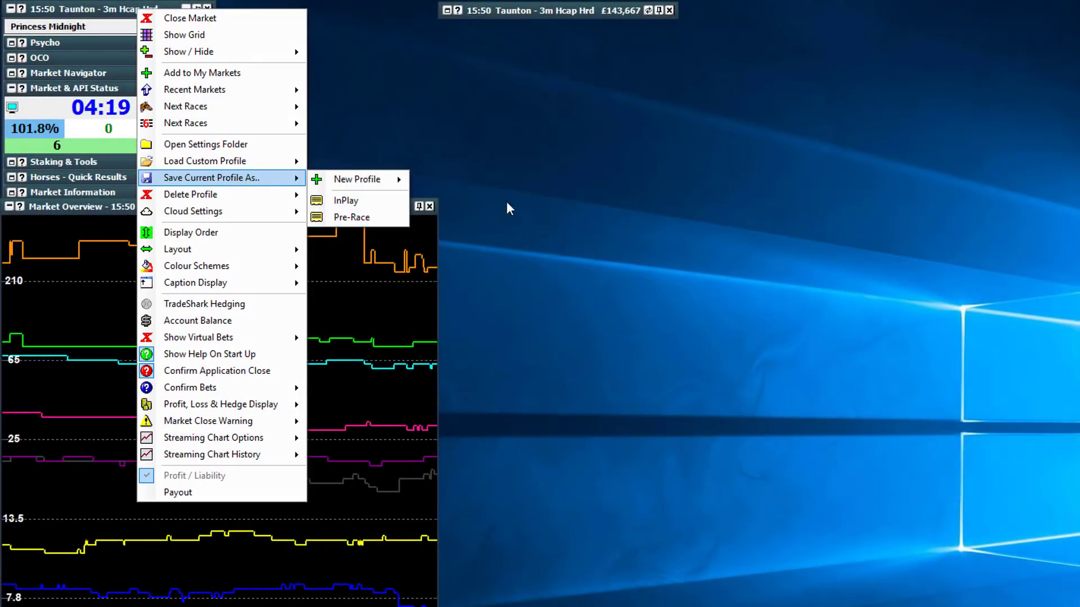
pyautogui.click(509, 209)
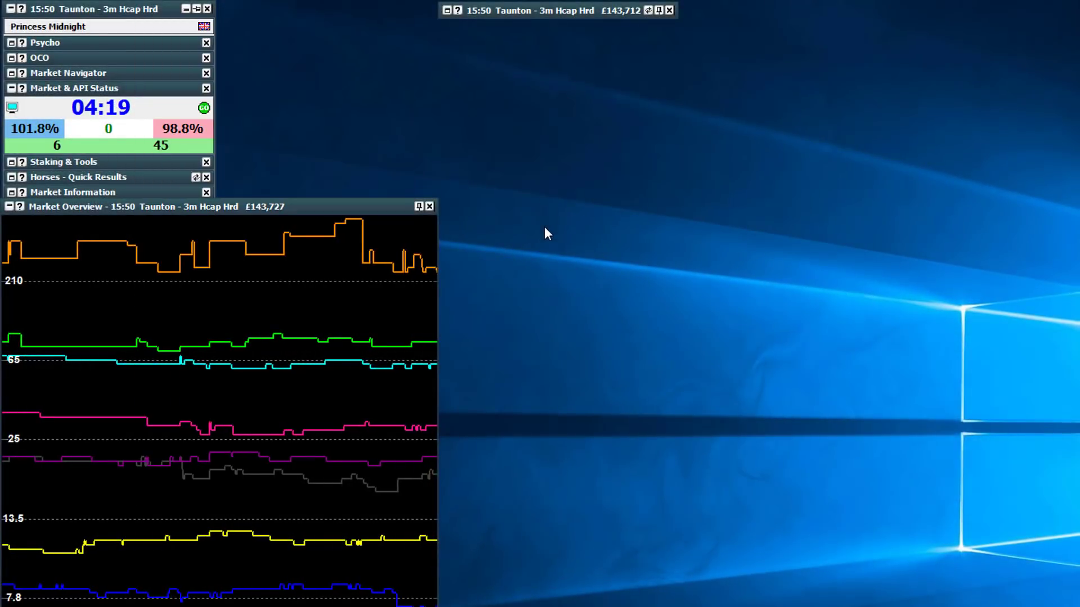
# Step: Restore the market window to ladders and place two £2.00 bets on Georgina Joy at 4.7 and 4.8
pyautogui.click(448, 11)
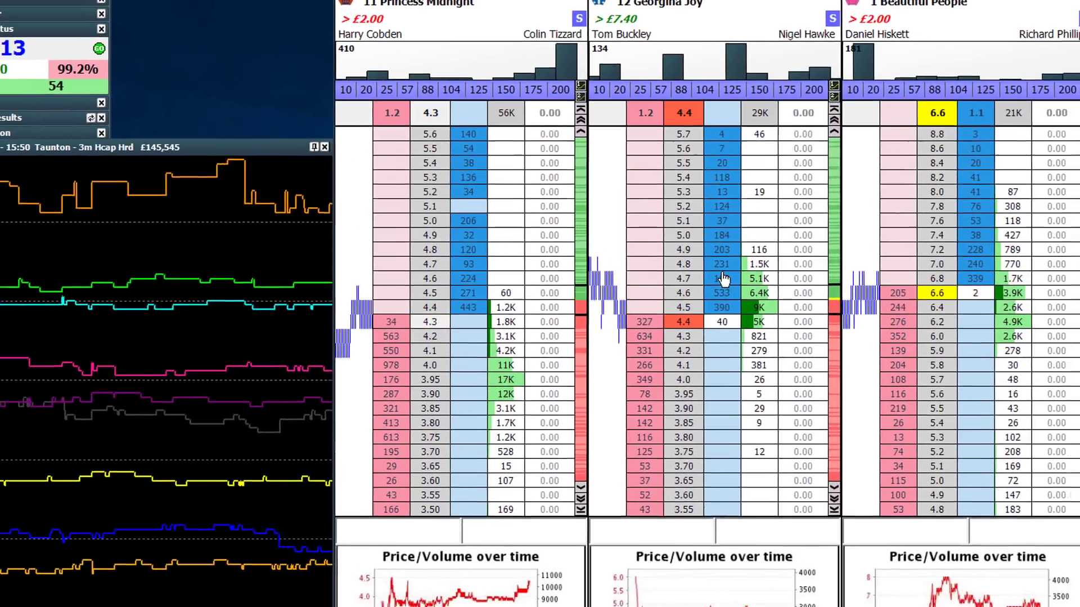
pyautogui.click(724, 278)
pyautogui.click(722, 264)
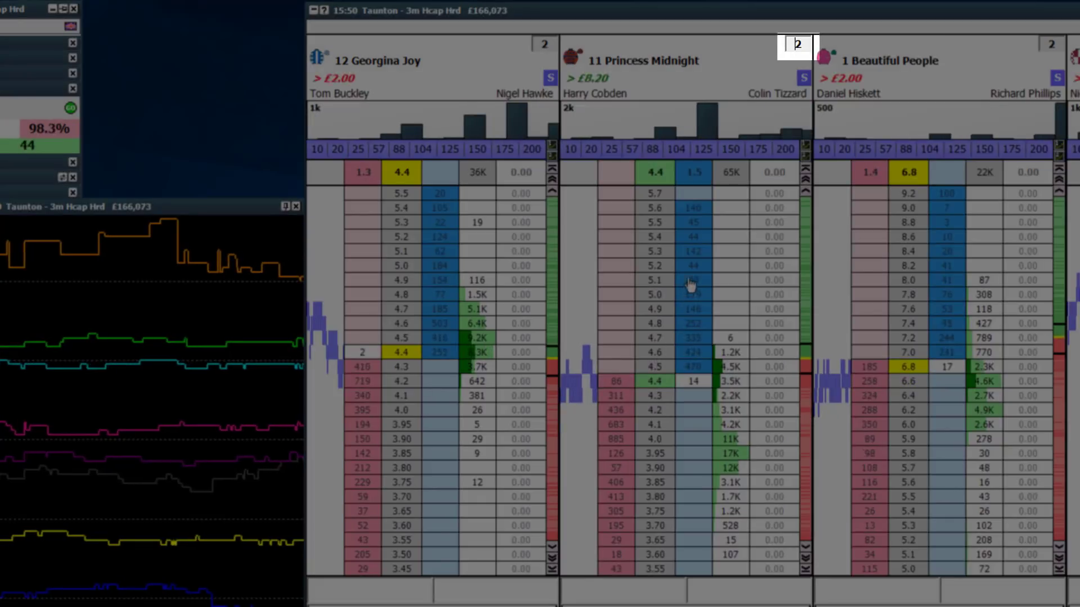
# Step: Confirm Princess Midnight's stake with Return, recentring all runner ladders on current prices
pyautogui.click(800, 65)
pyautogui.press('Return')
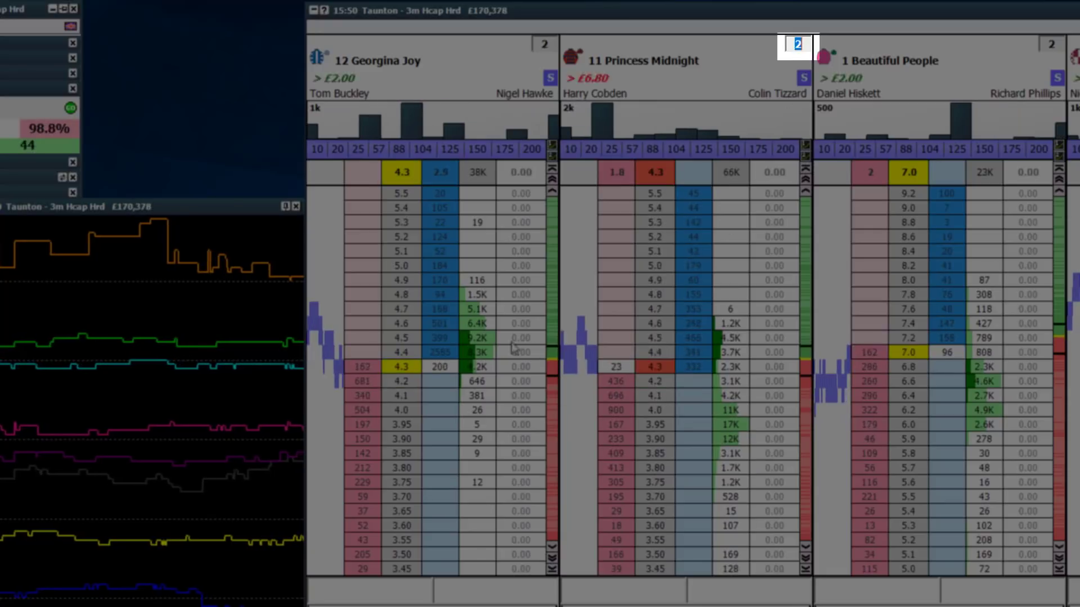